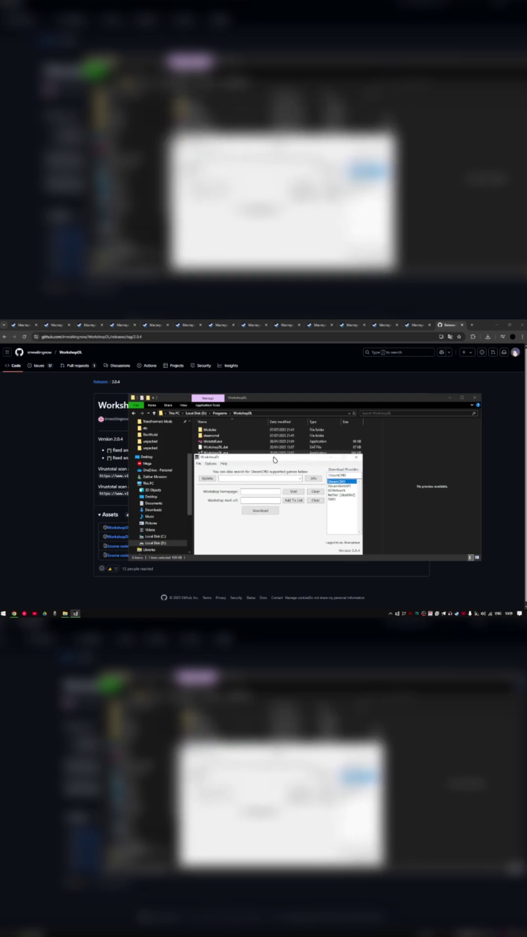
# Close WorkshopDL and File Explorer, then select the CM Color Coded Mood Bar Workshop URL
pyautogui.moveTo(197, 463); pyautogui.dragTo(213, 461)
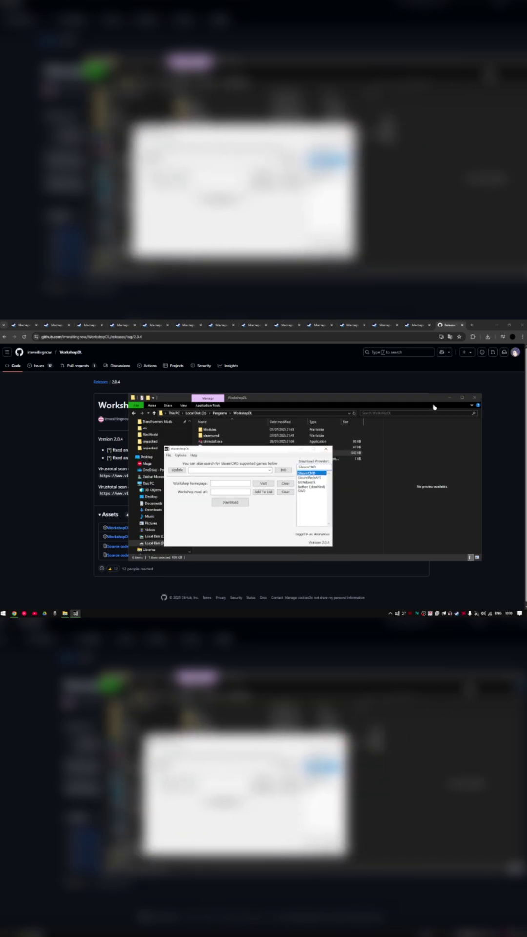
pyautogui.click(357, 458)
pyautogui.click(476, 399)
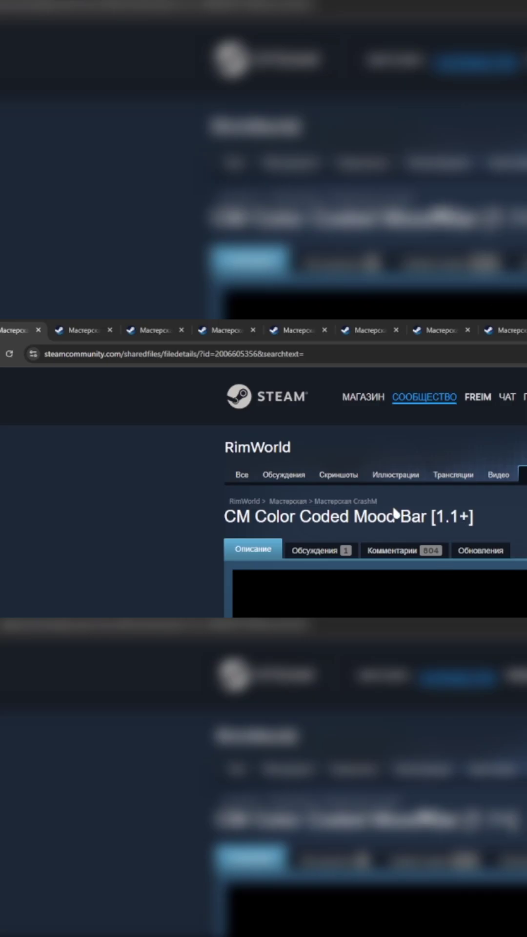
pyautogui.click(178, 355)
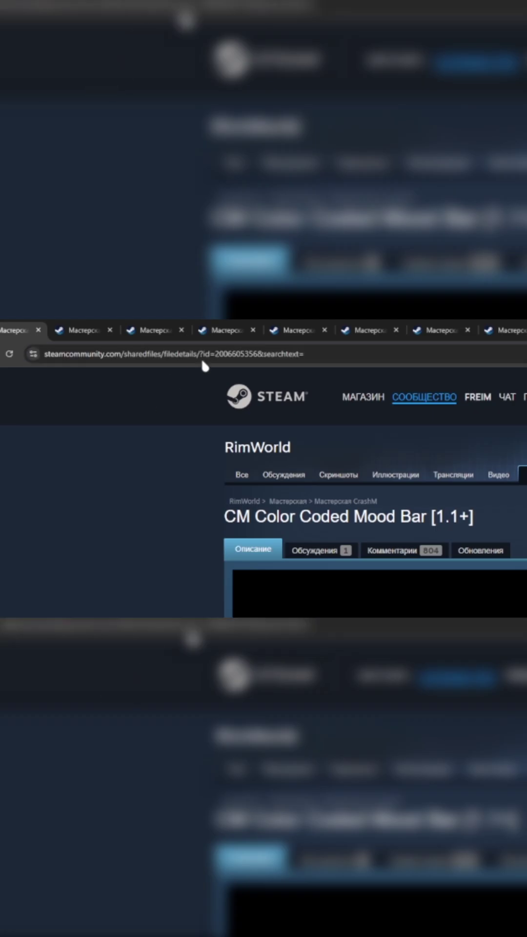